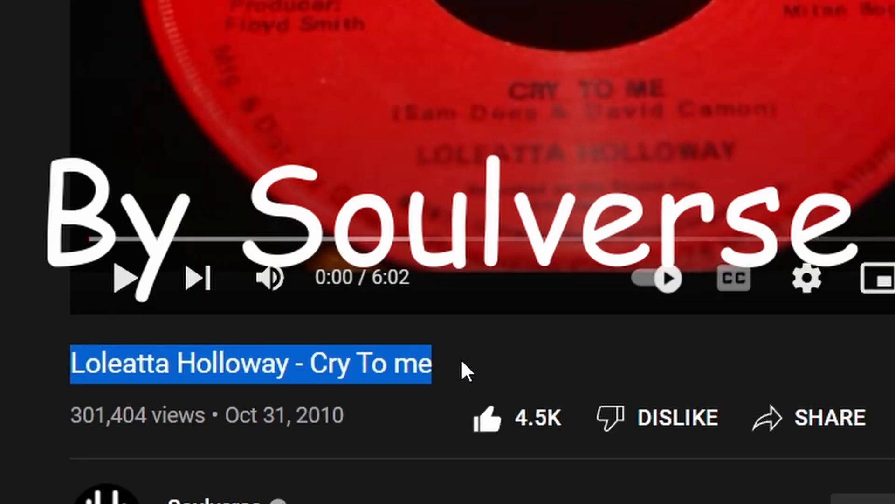
# Deselect the Loleatta Holloway - Cry To me video title and bring up the YouTube to MP3 converter page.
pyautogui.click(461, 359)
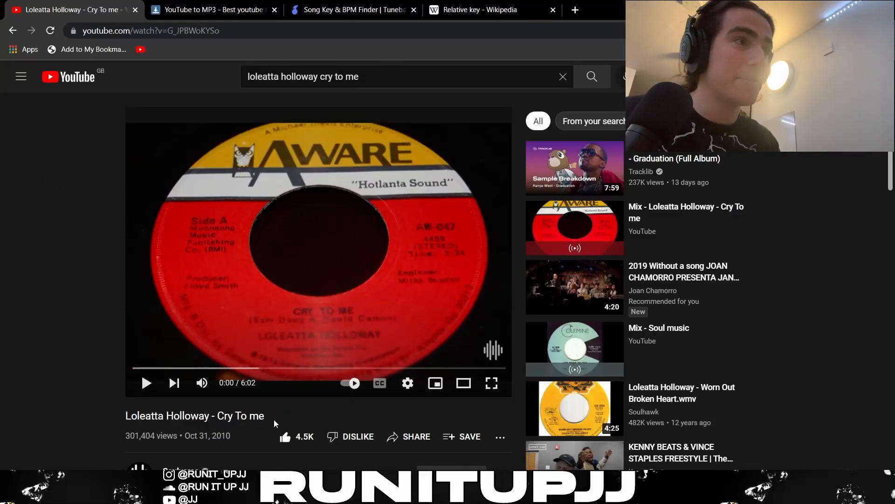
pyautogui.click(235, 7)
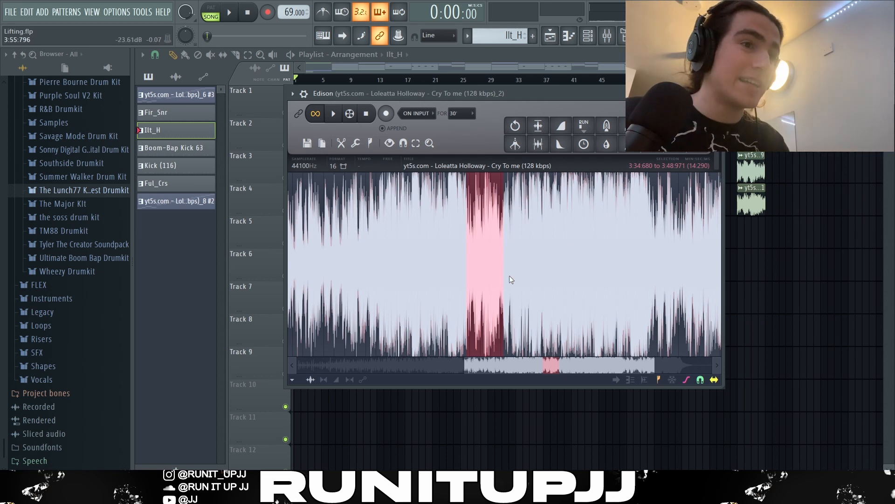
# Examine the selected section of the Cry To me waveform in Edison, up close and within the whole song.
pyautogui.scroll(2, 485, 298)
pyautogui.scroll(3, 480, 300)
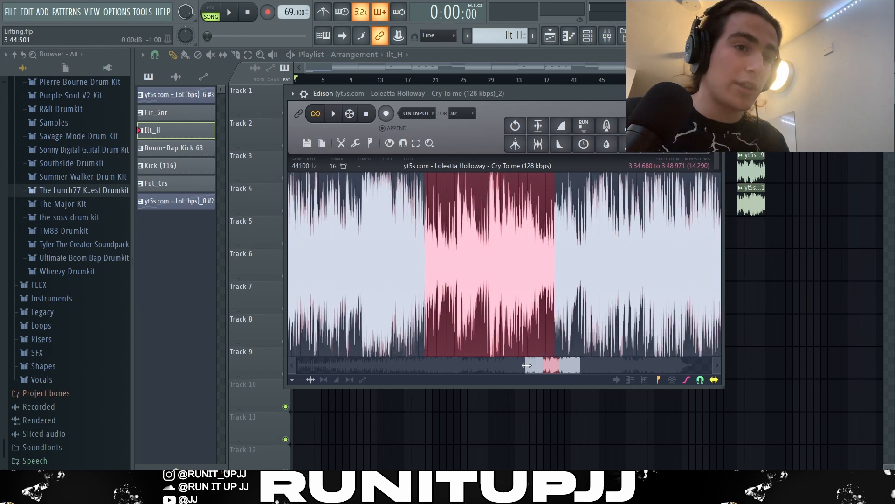
pyautogui.moveTo(527, 366); pyautogui.dragTo(323, 372)
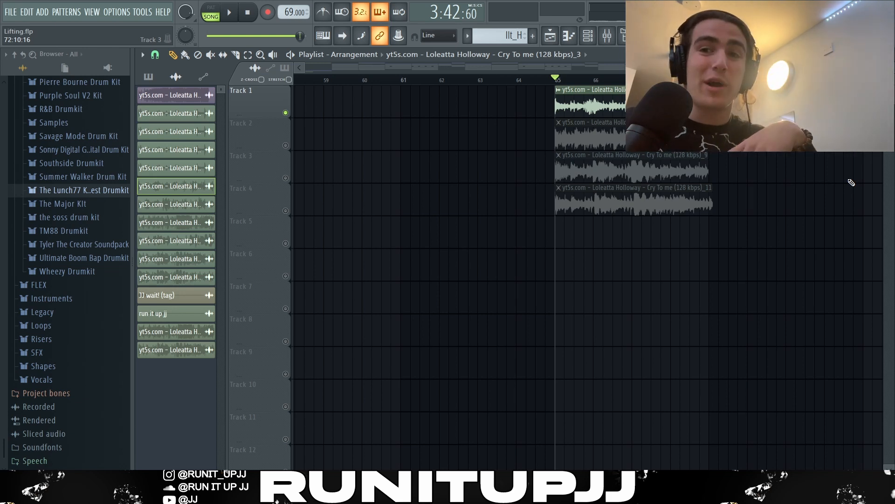
# Play the Cry To me sample clips at bar 65 in solo, one at a time, on Tracks 1, 4, 2 and 3.
pyautogui.press('space')
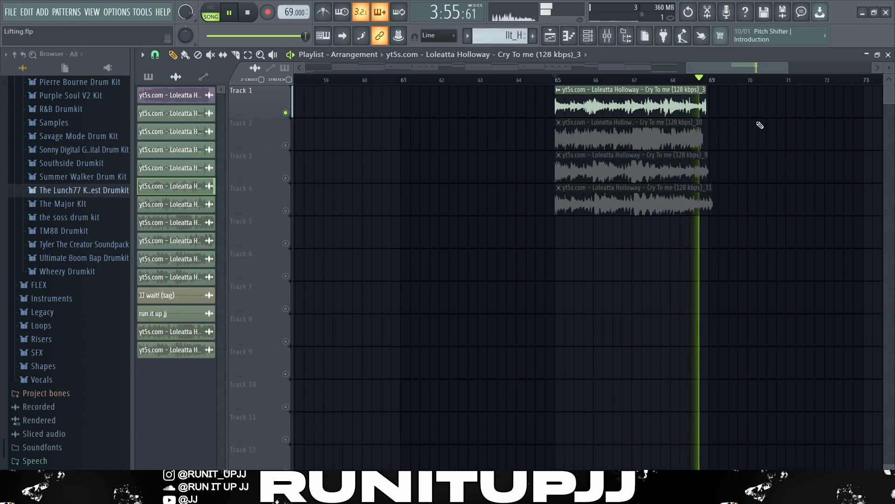
pyautogui.press('space')
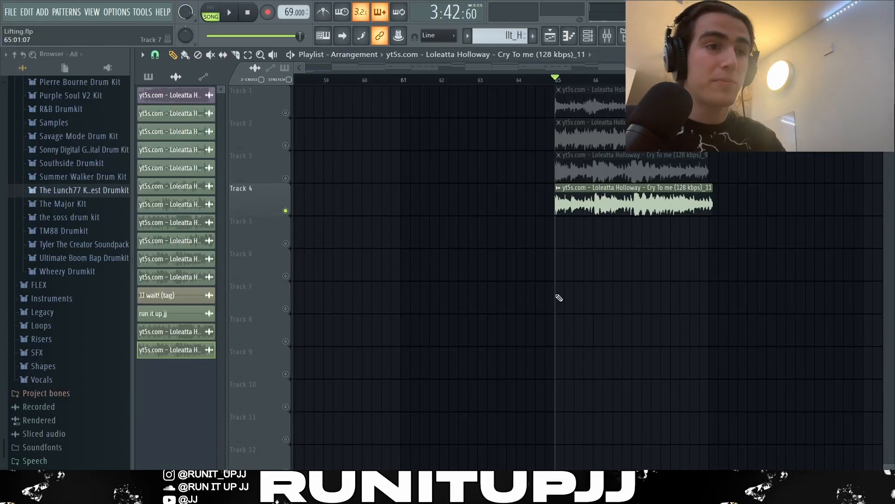
pyautogui.press('space')
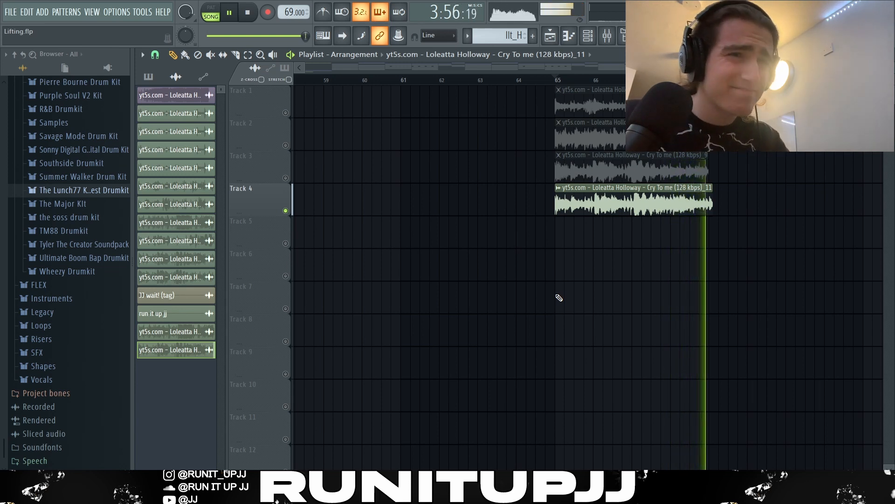
pyautogui.press('space')
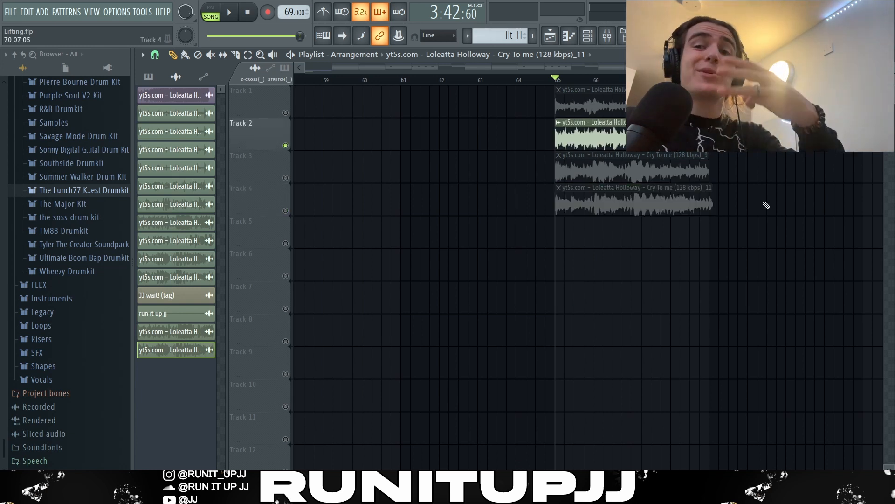
pyautogui.press('space')
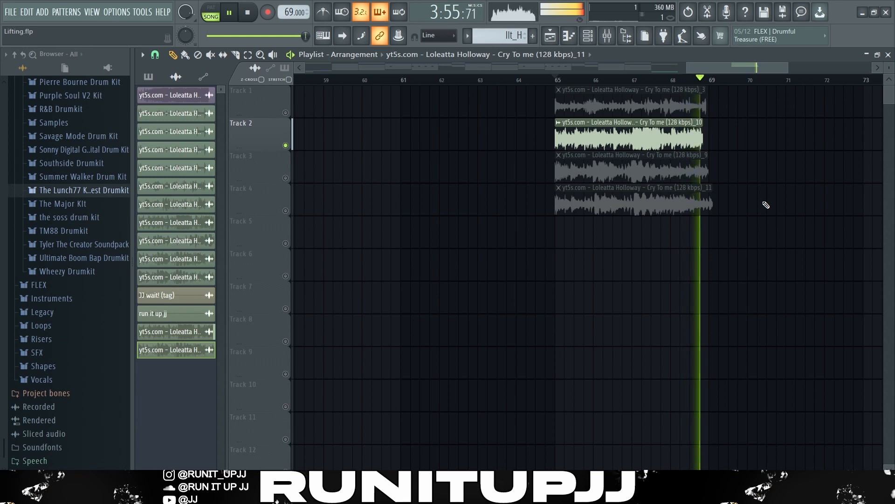
pyautogui.press('space')
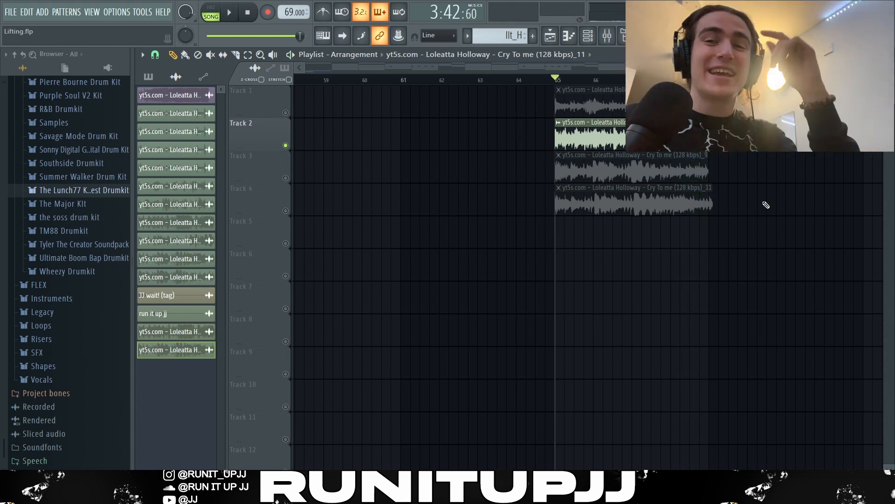
pyautogui.press('space')
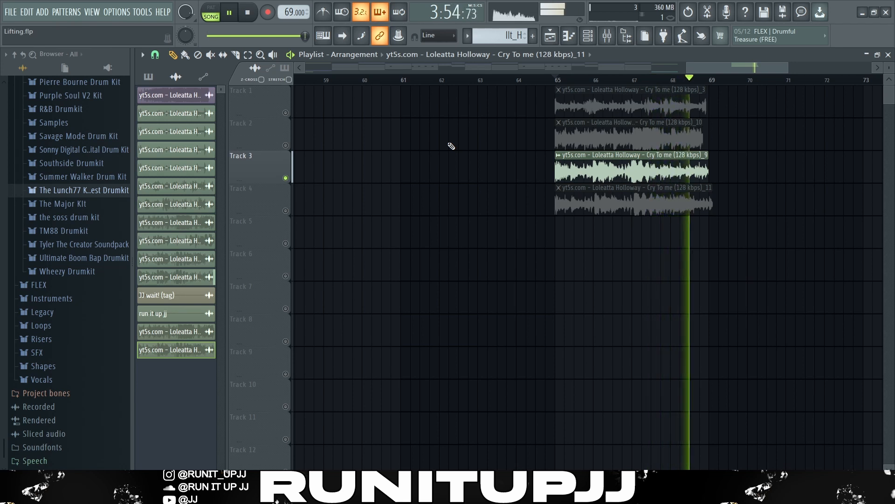
pyautogui.press('space')
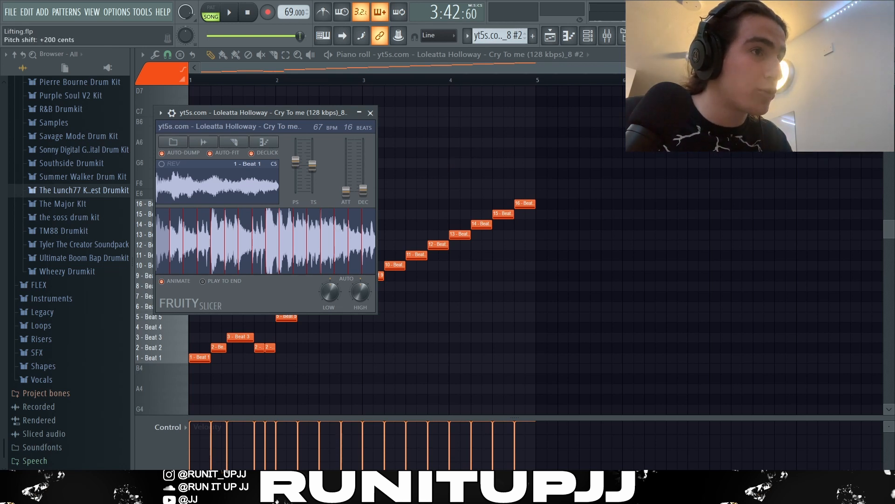
# Close the Fruity Slicer window and play the chopped Cry To me (128 kbps)_8 #2 pattern on its own.
pyautogui.click(370, 113)
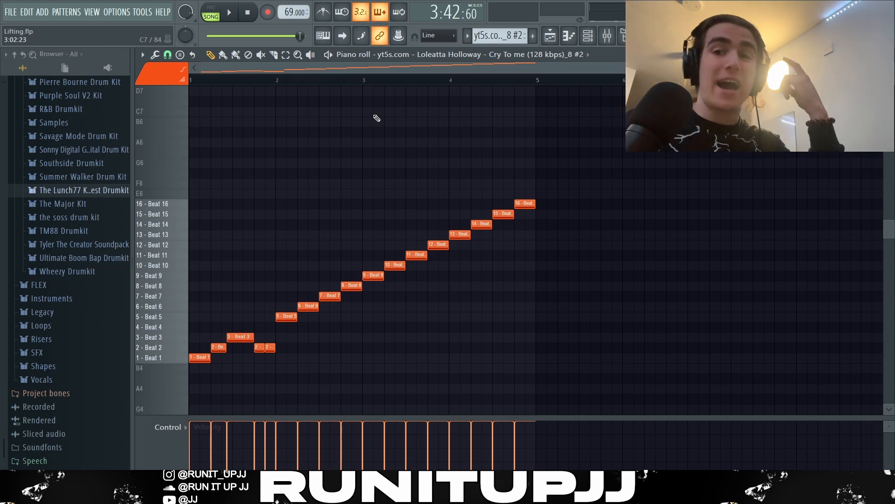
pyautogui.press('space')
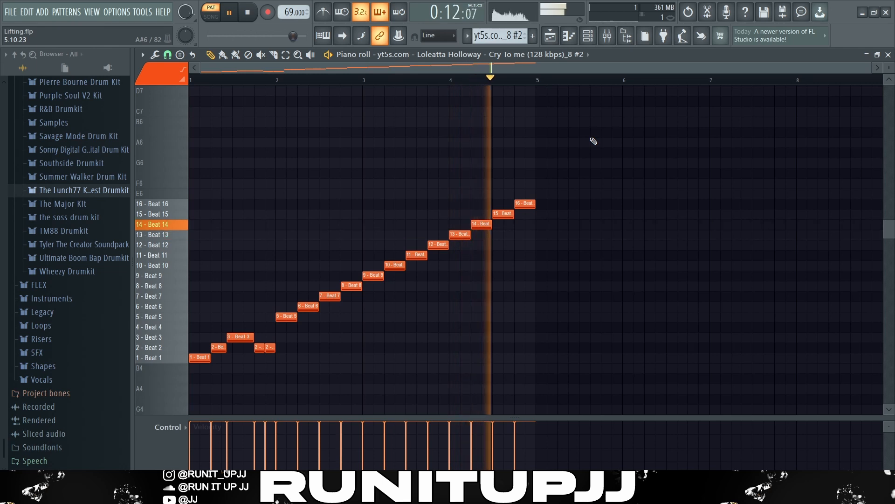
pyautogui.press('space')
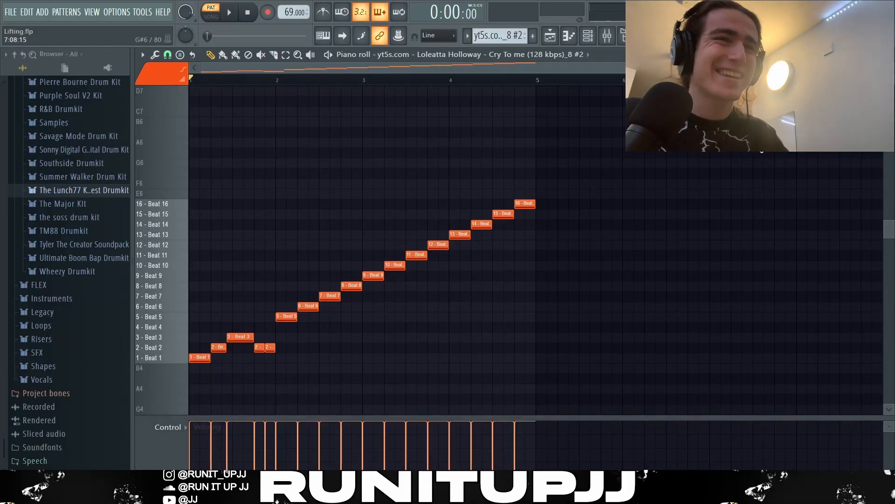
# Show the mixer and open the Fruity parametric EQ loaded in the first effect slot of Insert 1.
pyautogui.press('F9')
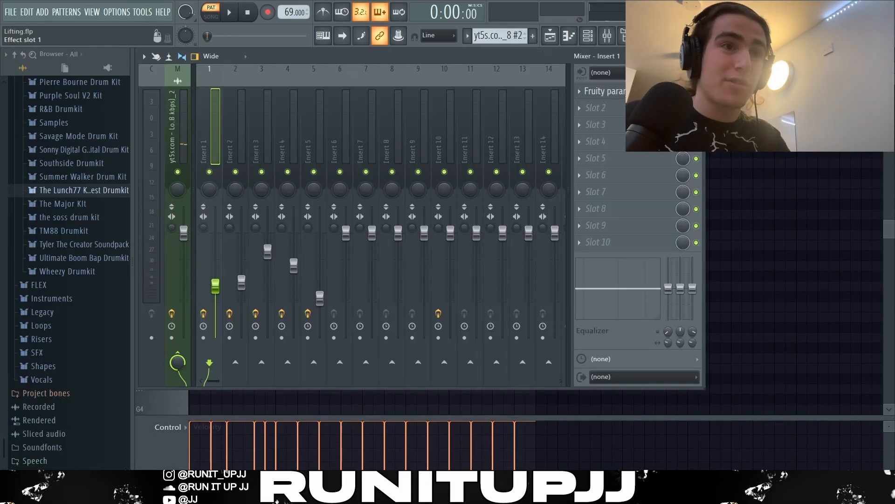
pyautogui.click(602, 91)
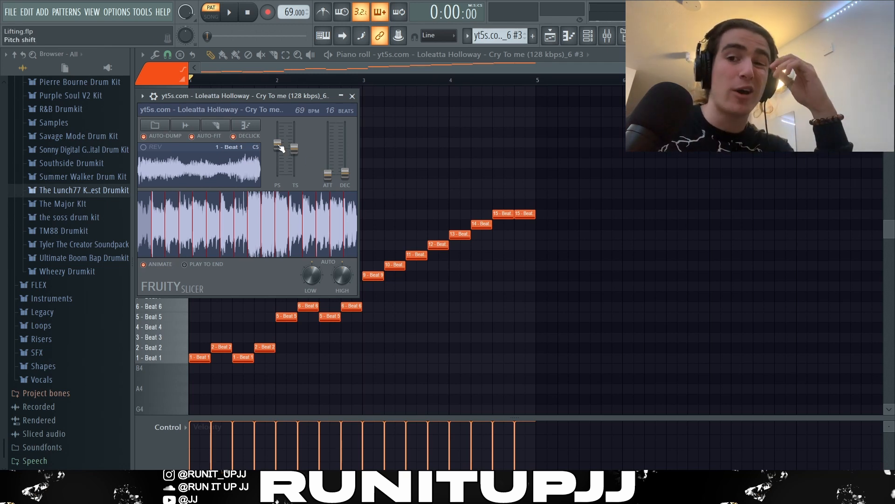
# Close the Fruity Slicer window and play the chopped Cry To me (128 kbps)_6 #3 pattern on its own.
pyautogui.click(353, 96)
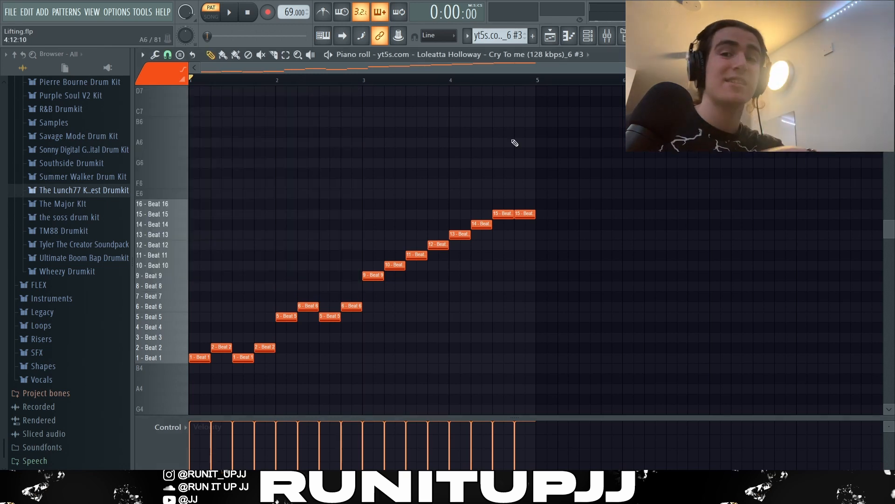
pyautogui.press('space')
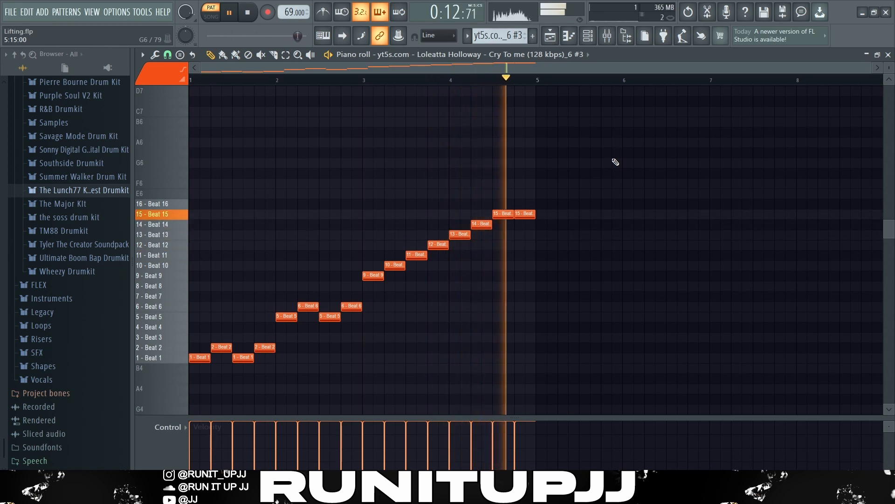
pyautogui.press('space')
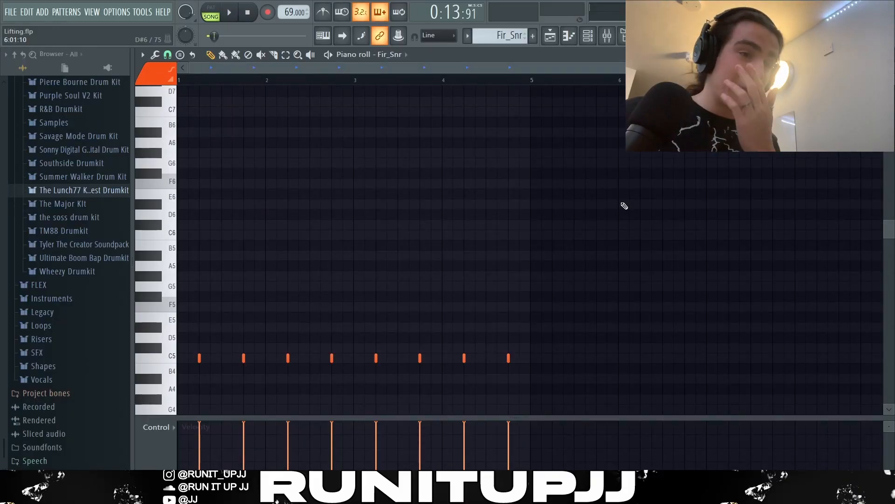
# Examine the Fir_Snr snare notes, play them on their own in pattern mode, and show the mixer.
pyautogui.scroll(-3, 592, 209)
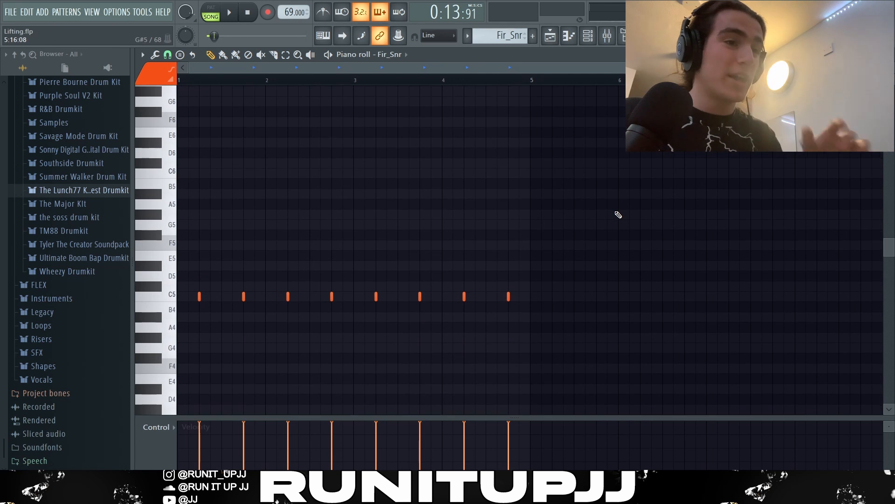
pyautogui.moveTo(588, 331); pyautogui.dragTo(196, 222)
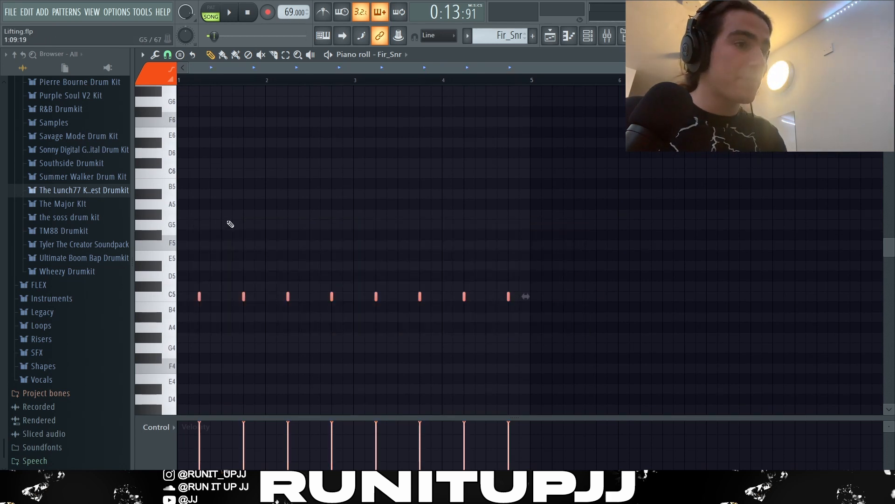
pyautogui.moveTo(184, 292); pyautogui.dragTo(618, 345)
pyautogui.scroll(2, 593, 322)
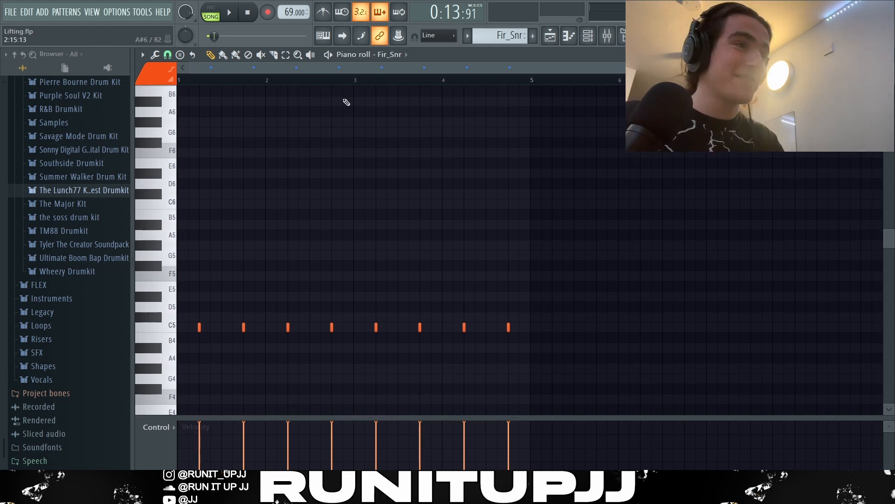
pyautogui.click(211, 12)
pyautogui.press('space')
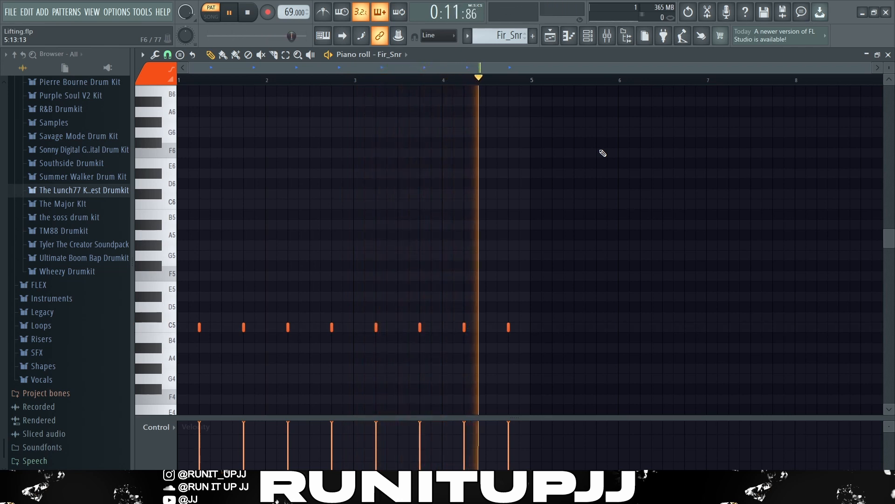
pyautogui.press('space')
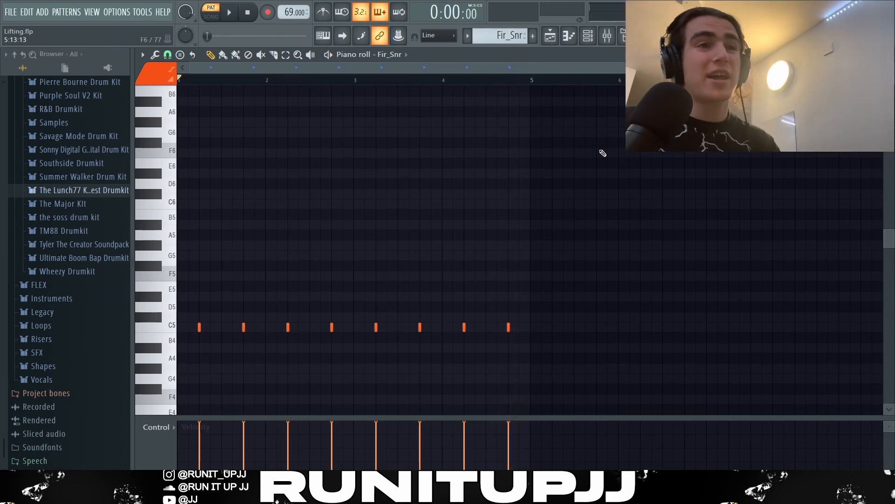
pyautogui.press('F9')
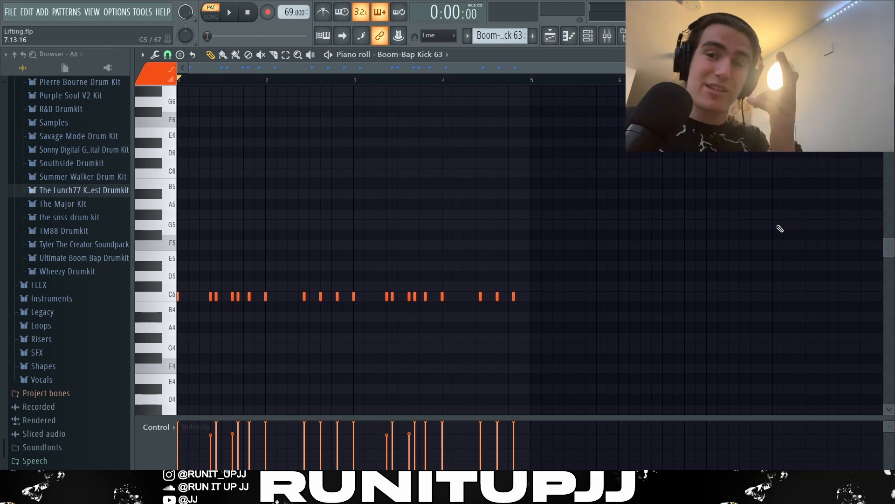
# Play the Boom-Bap Kick 63 pattern and the Ful_Crs crash pattern, each on its own.
pyautogui.press('space')
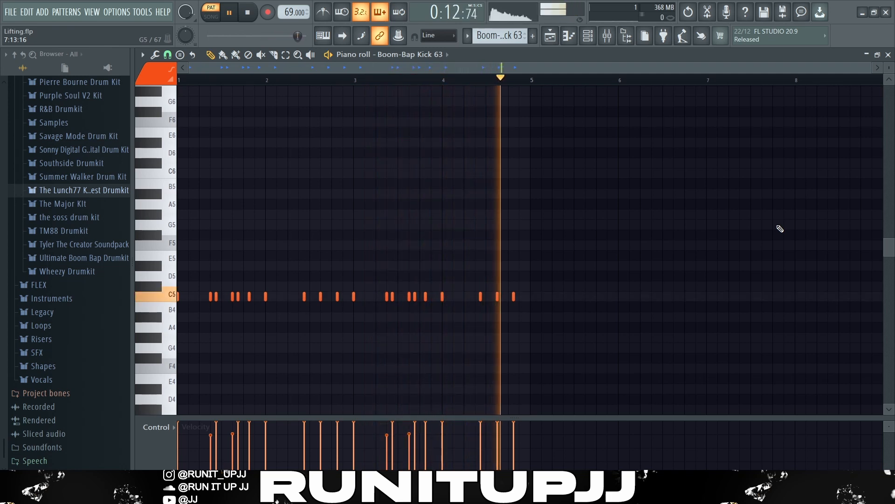
pyautogui.press('space')
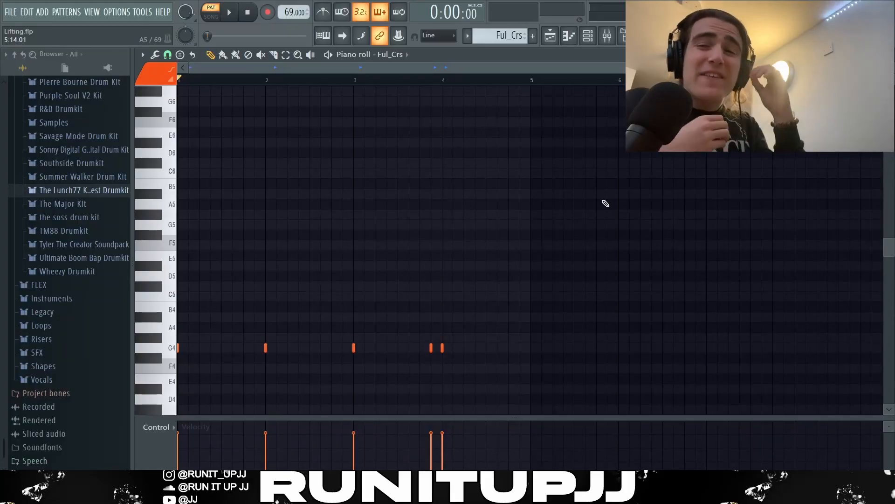
pyautogui.press('space')
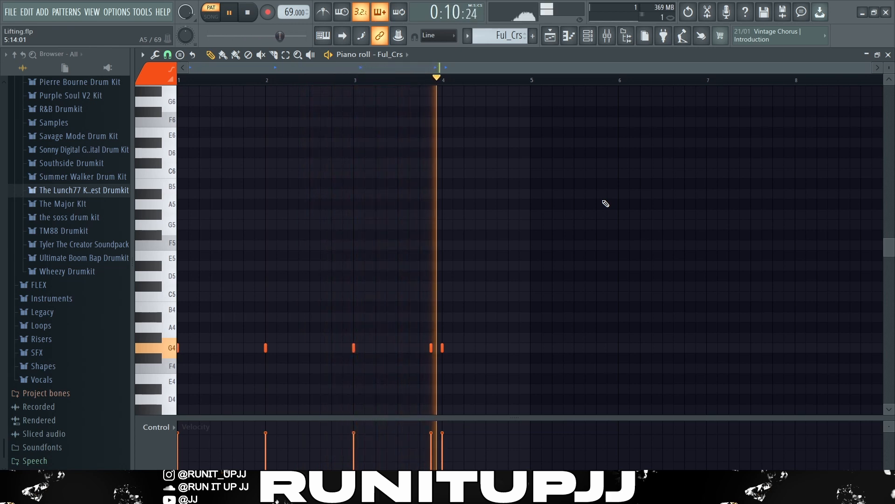
pyautogui.press('space')
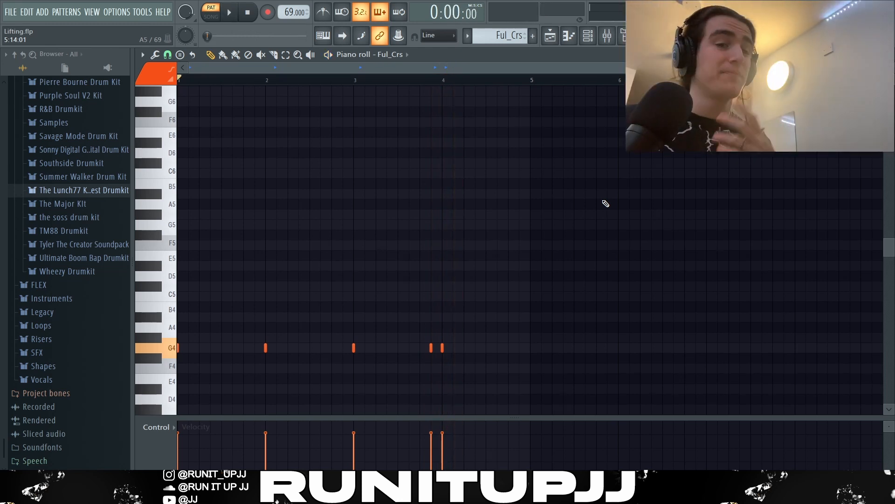